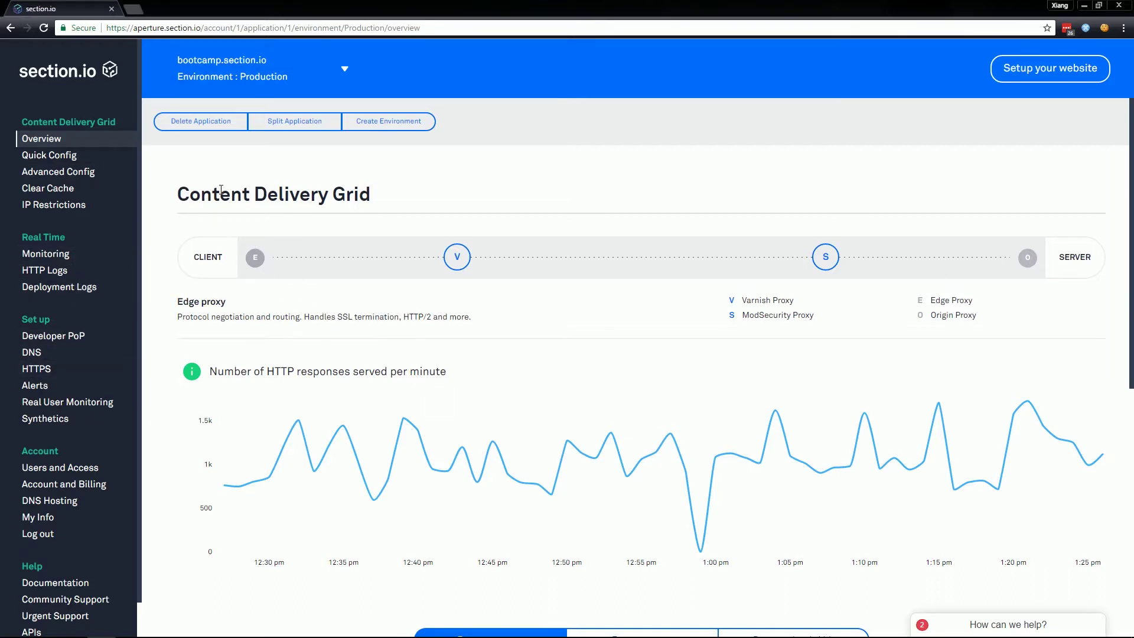
Step: Open the HTTP Logs Discover view (44,575 hits) and bring up the time-range presets
click(45, 271)
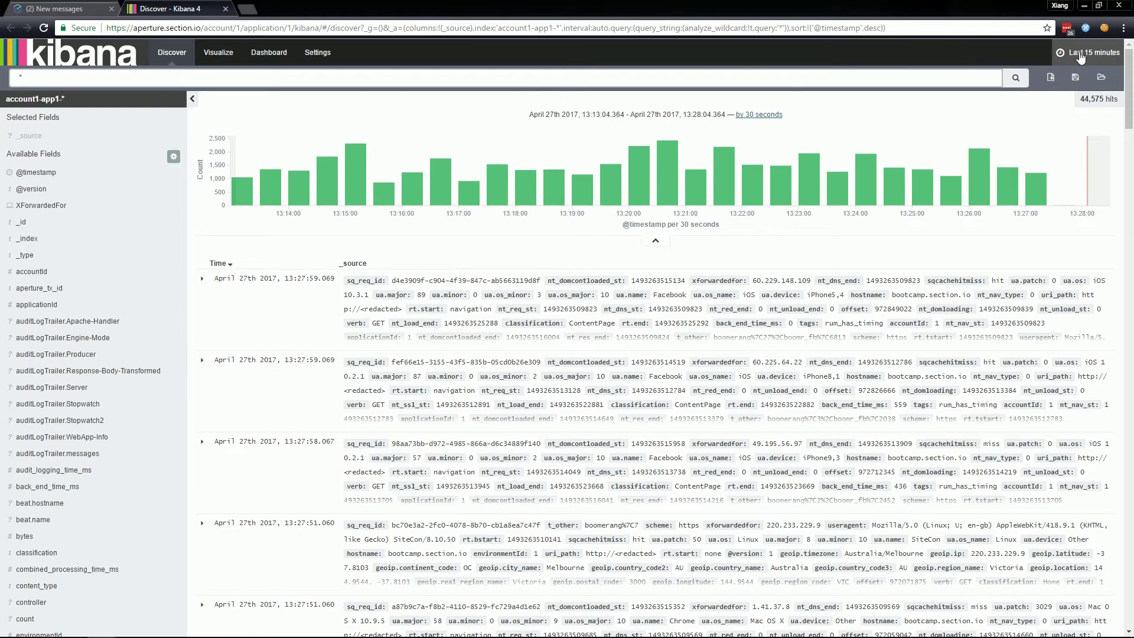
click(1080, 55)
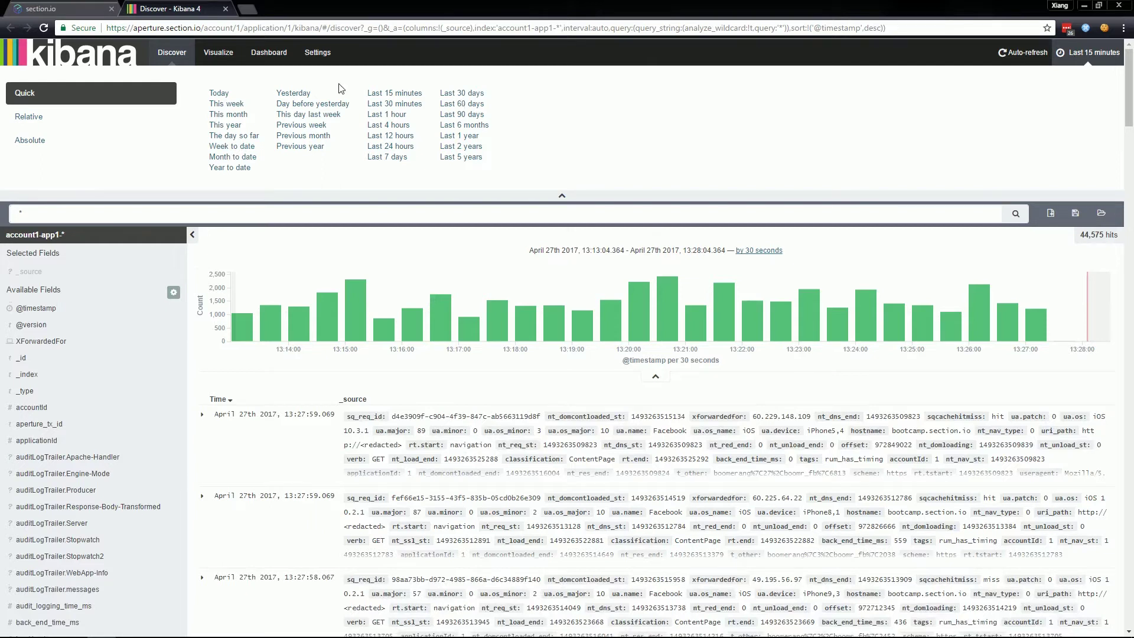
Step: Browse the Relative and Absolute time-range tabs, then go back to the Quick presets
click(102, 120)
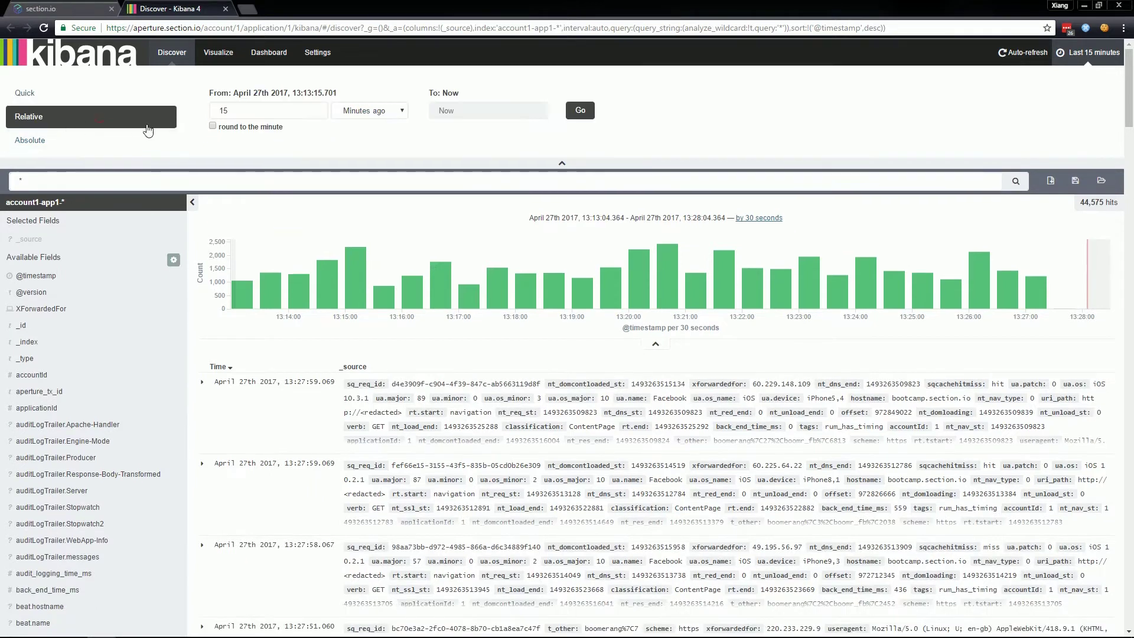
click(148, 136)
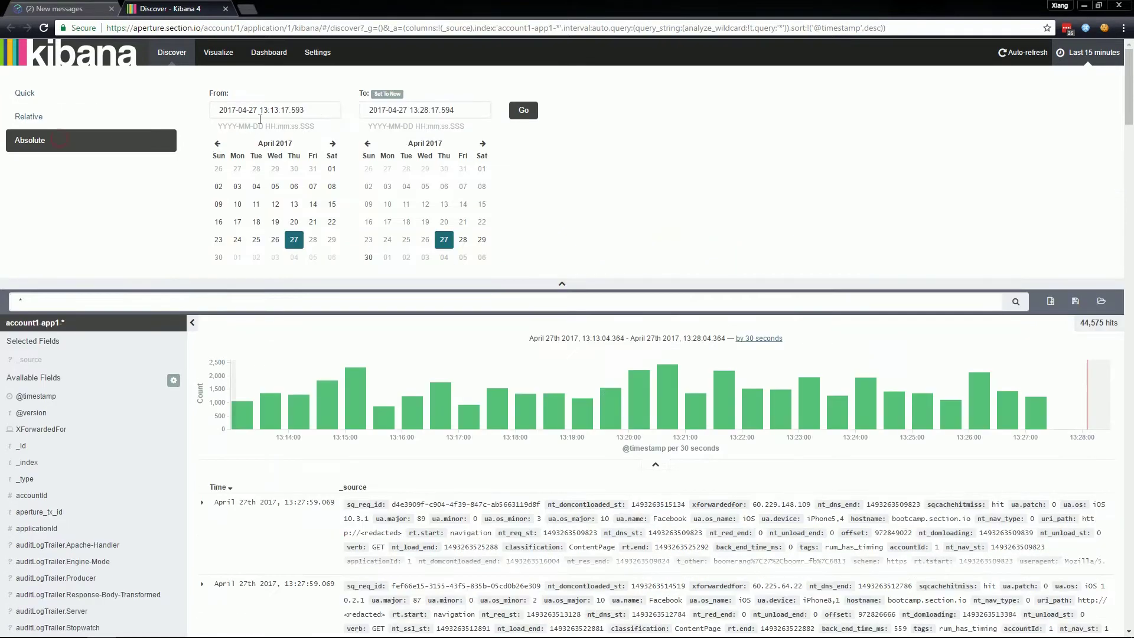
click(71, 100)
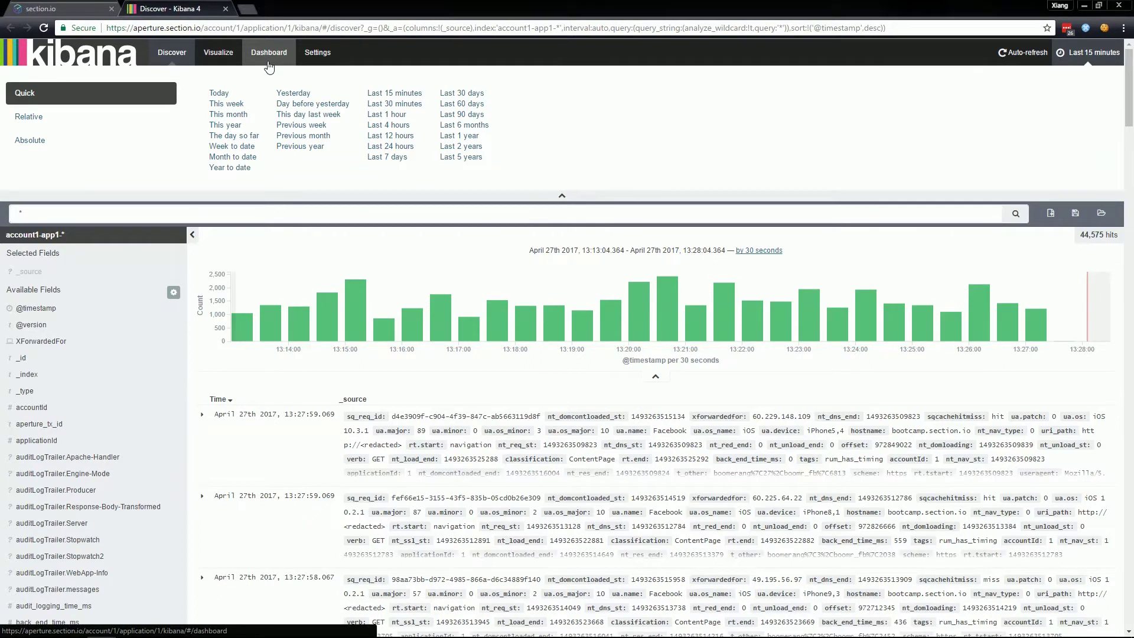
click(57, 214)
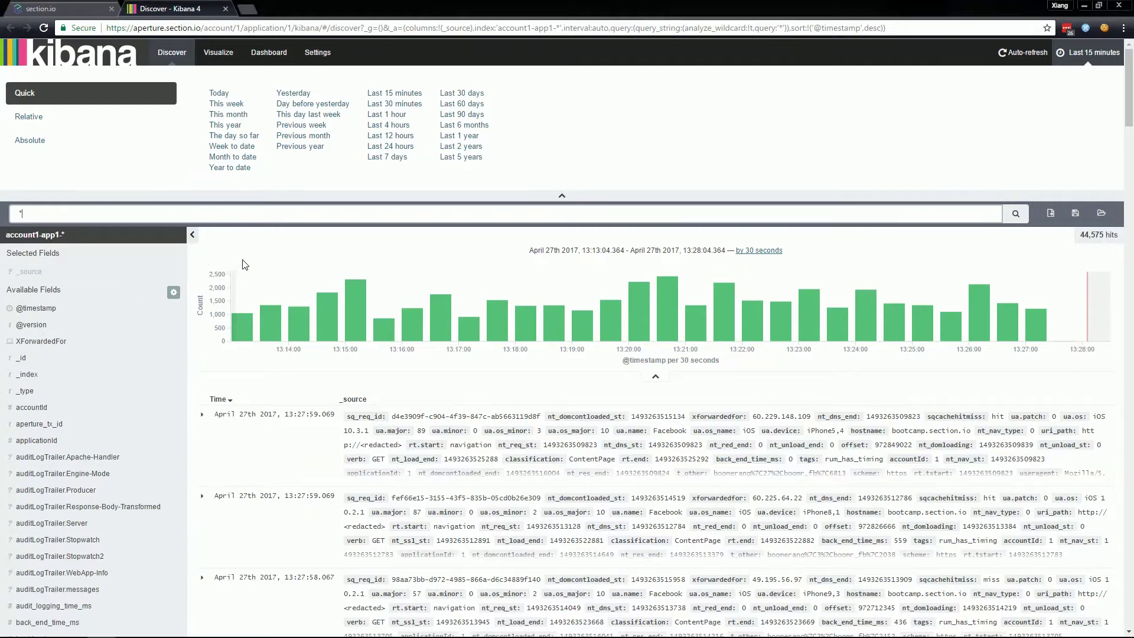
click(313, 219)
click(313, 53)
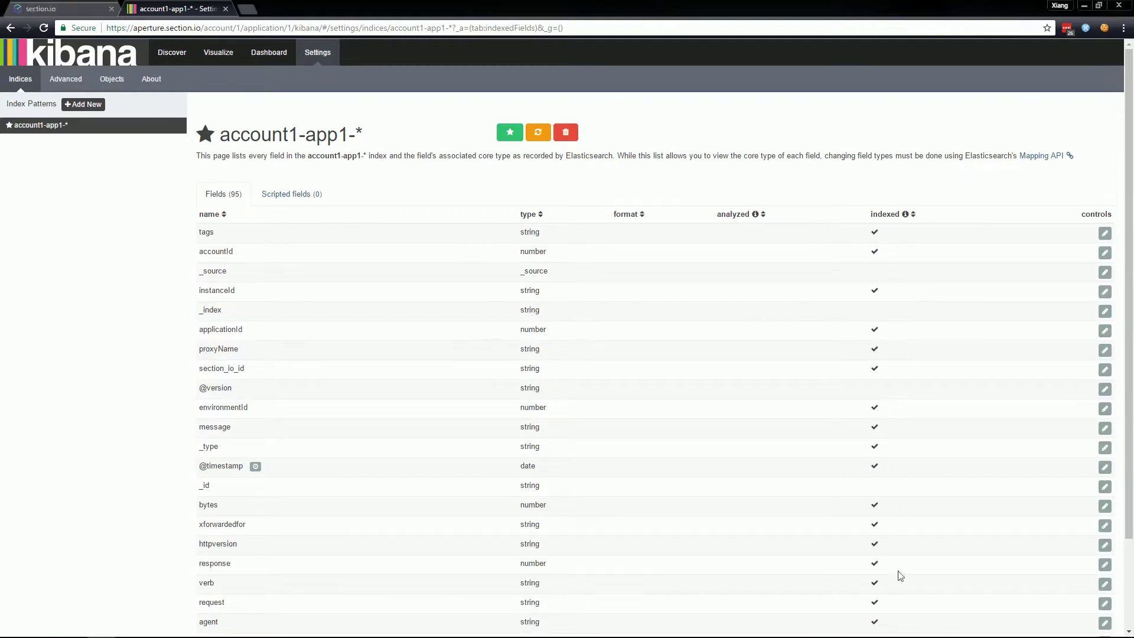
Step: Reload the account1-app1-* field list and confirm the popularity-counter reset
click(542, 136)
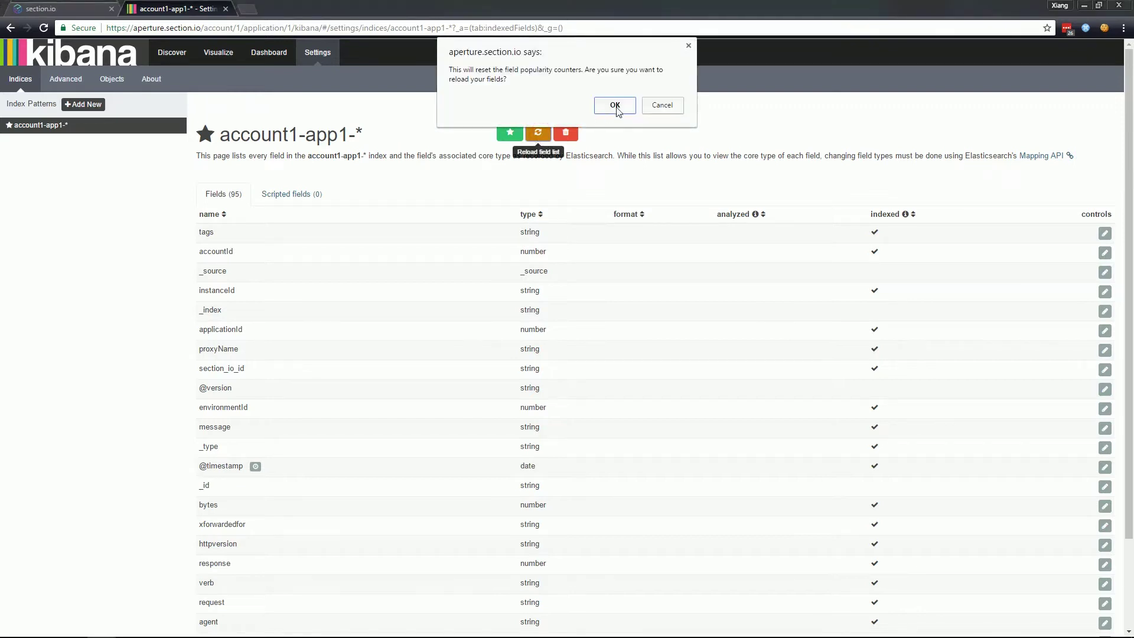
click(614, 106)
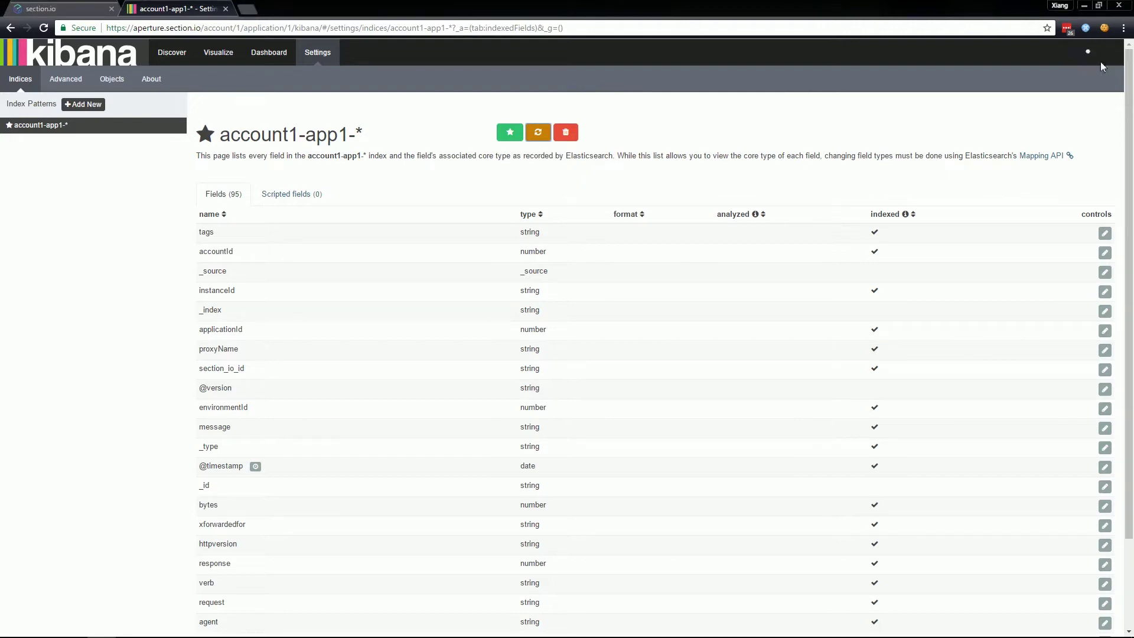
Step: Back in Discover, show the _type quick count, led by edge-access-log at 33%
click(179, 56)
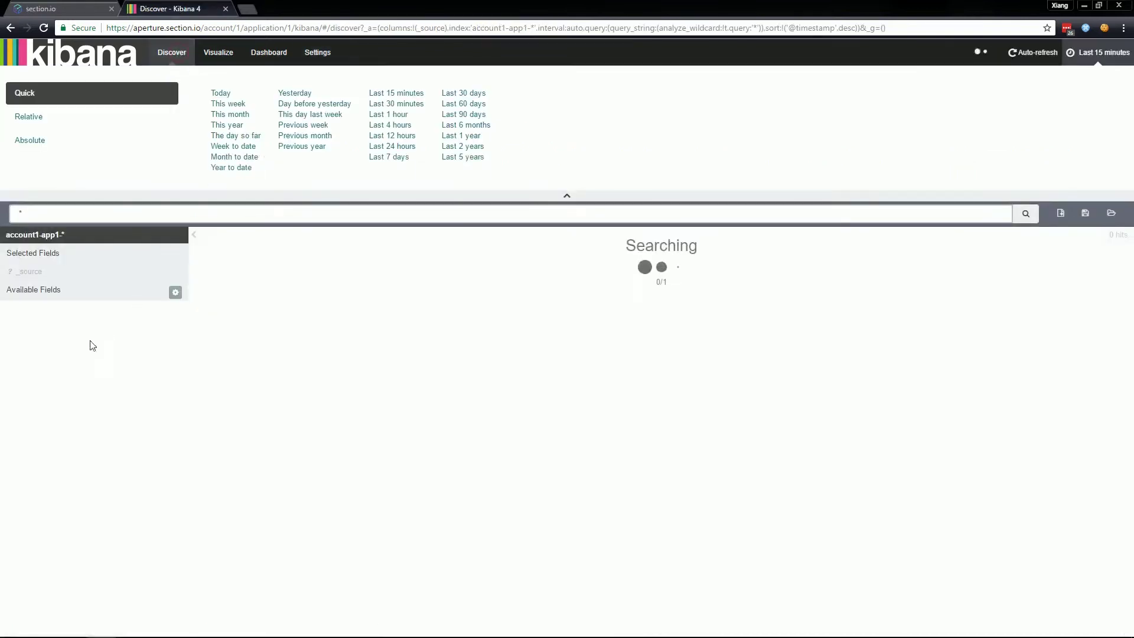
click(44, 395)
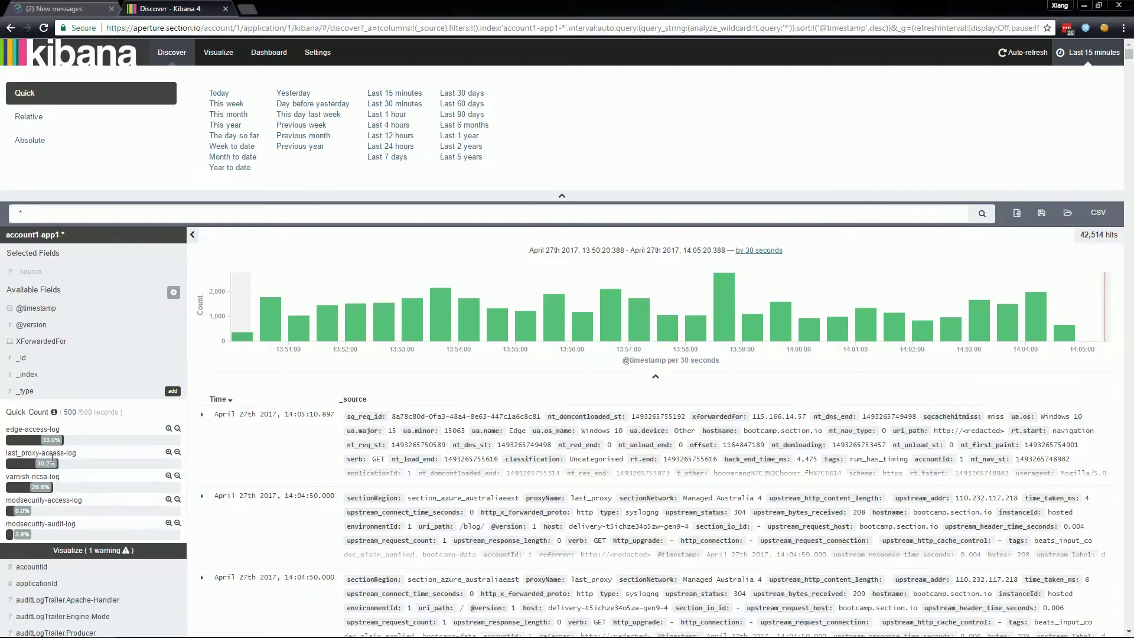
Step: Highlight and then deselect the last_proxy-access-log label in the _type quick count
drag(32, 454, 77, 454)
click(73, 453)
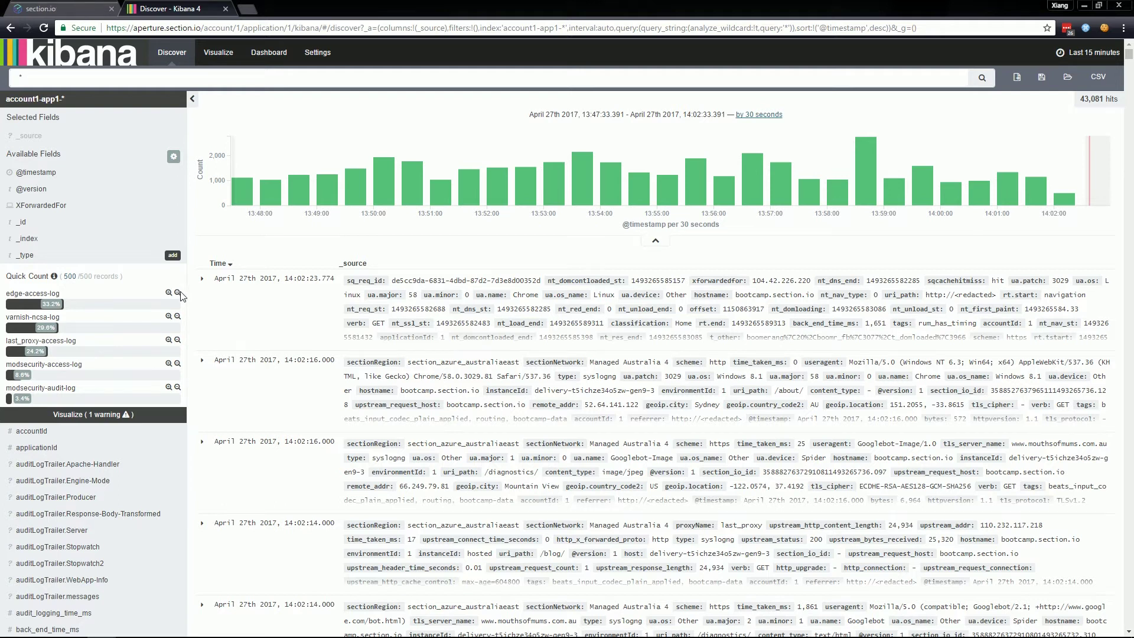
Step: Apply a negative filter on edge-access-log and add _type as a table column
click(177, 292)
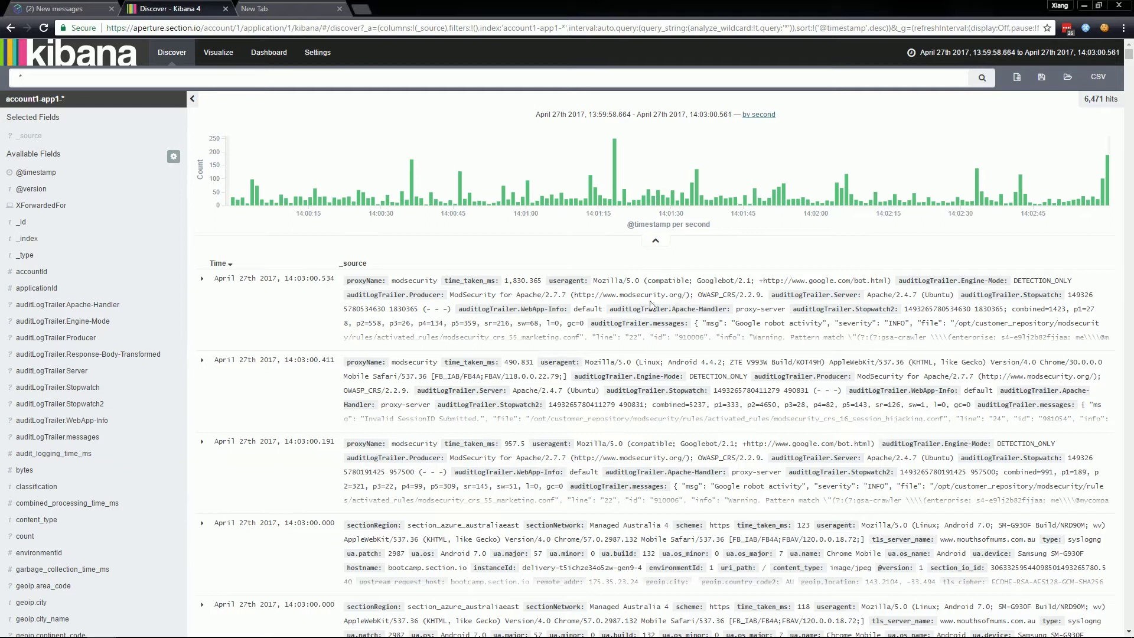
mouse_move(156, 221)
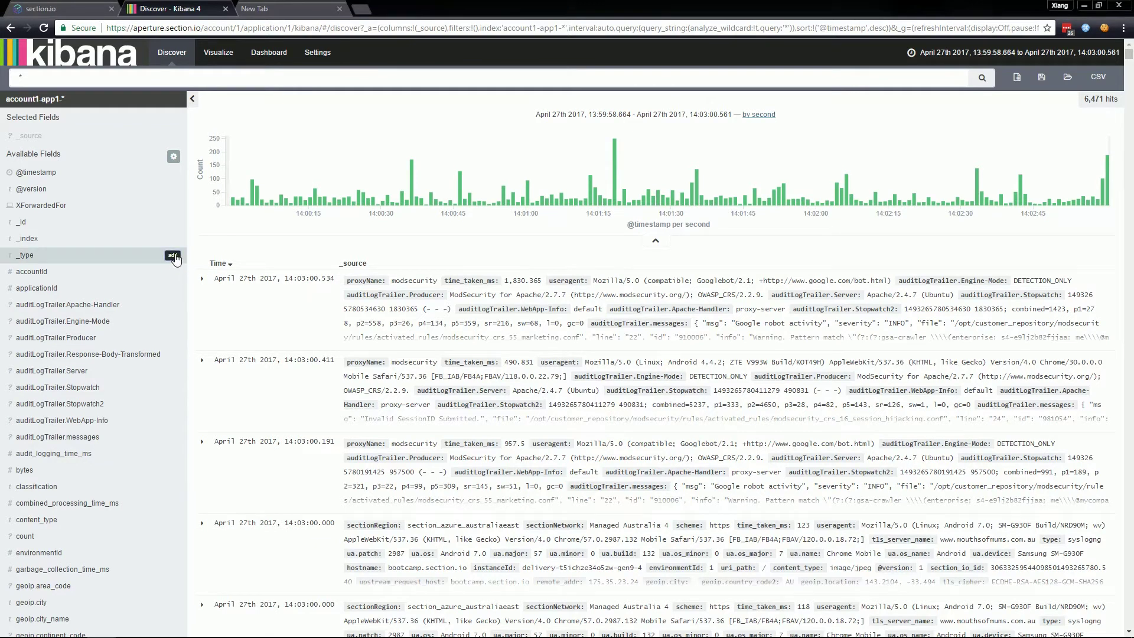
click(173, 255)
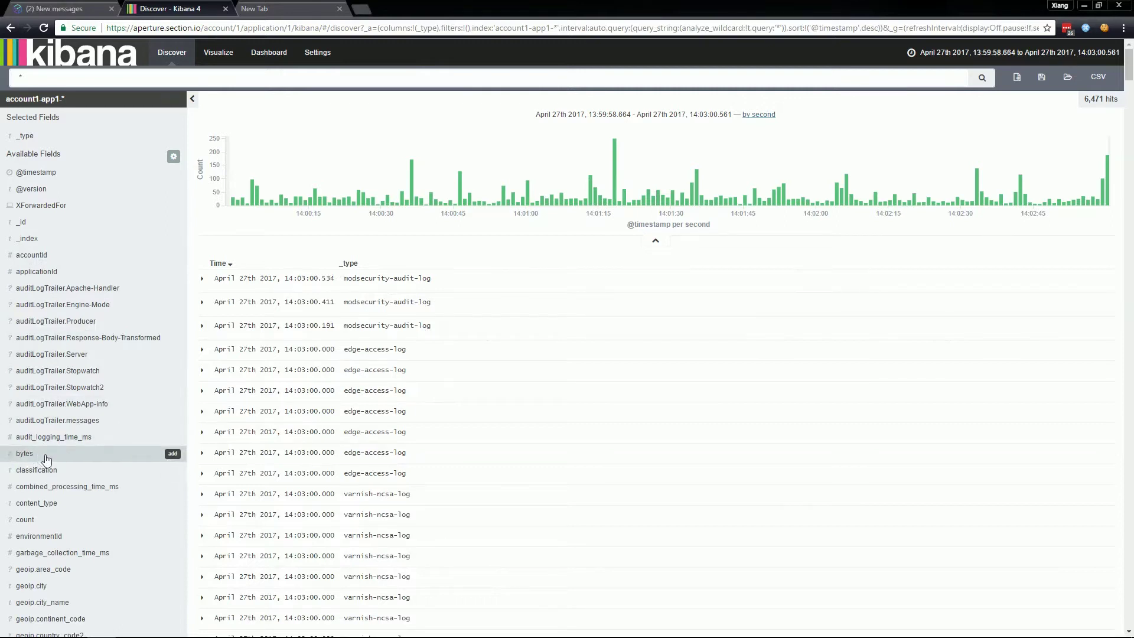
click(173, 455)
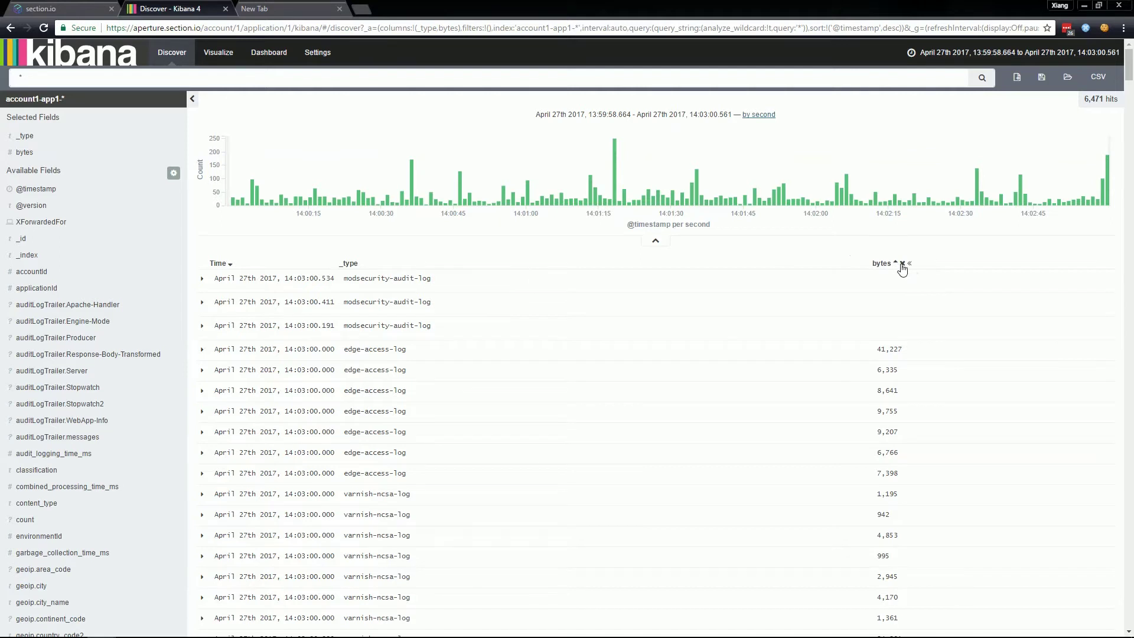
click(910, 264)
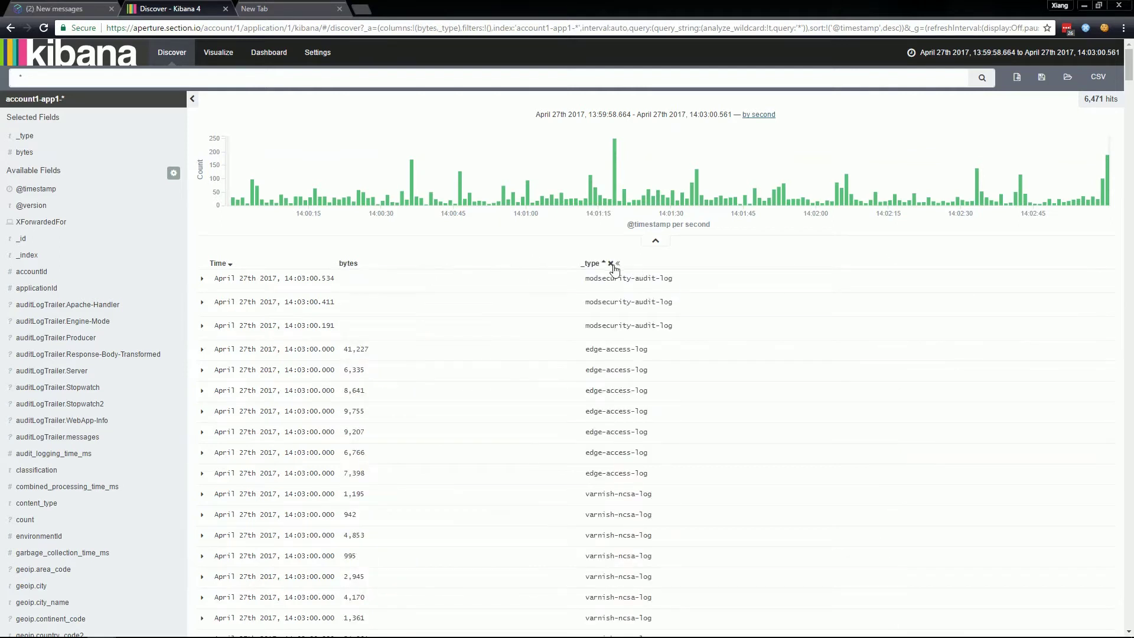
click(376, 263)
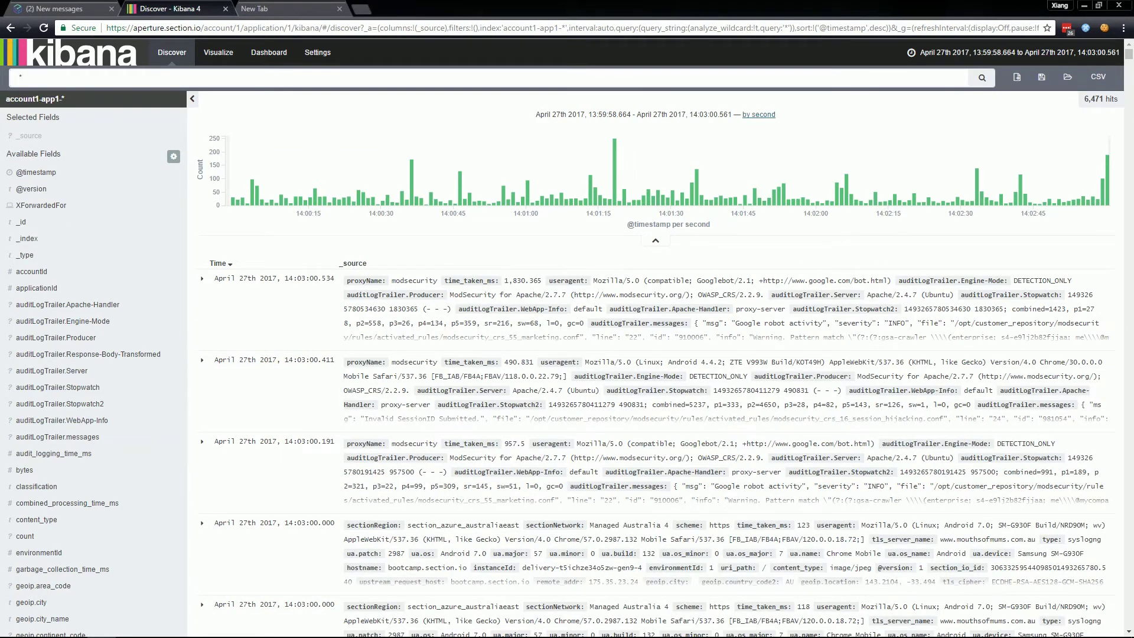
Step: Expand the first entry, a 14:03:00.534 modsecurity-audit-log, to list its fields and values
click(202, 280)
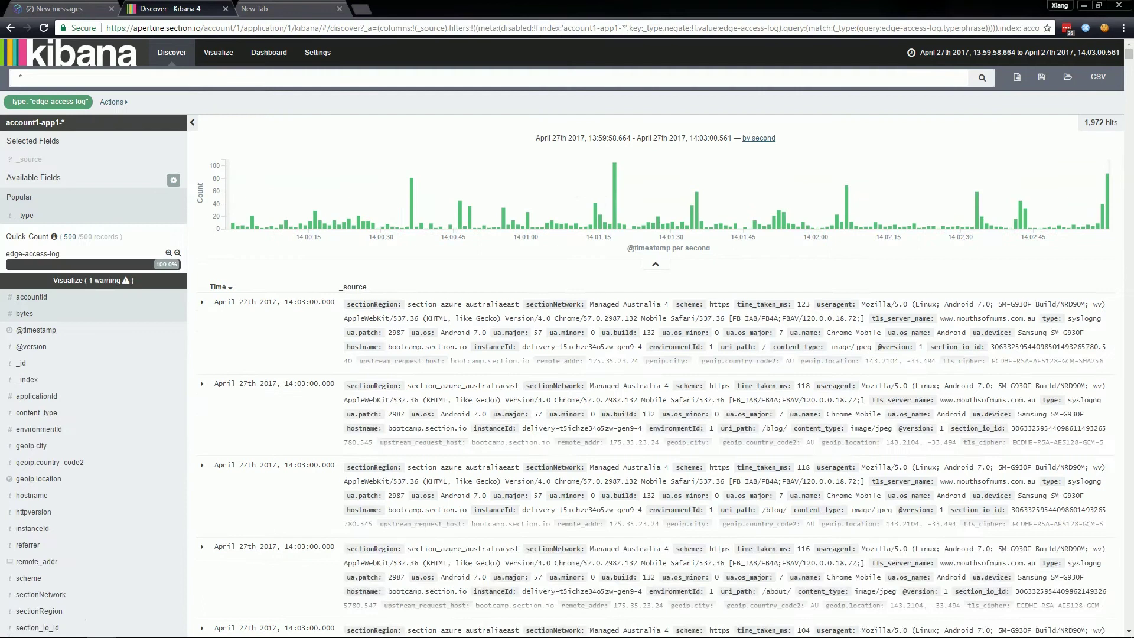
Step: Delete the _type: edge-access-log filter pill, restoring all 6,471 hits
mouse_move(65, 103)
mouse_move(25, 105)
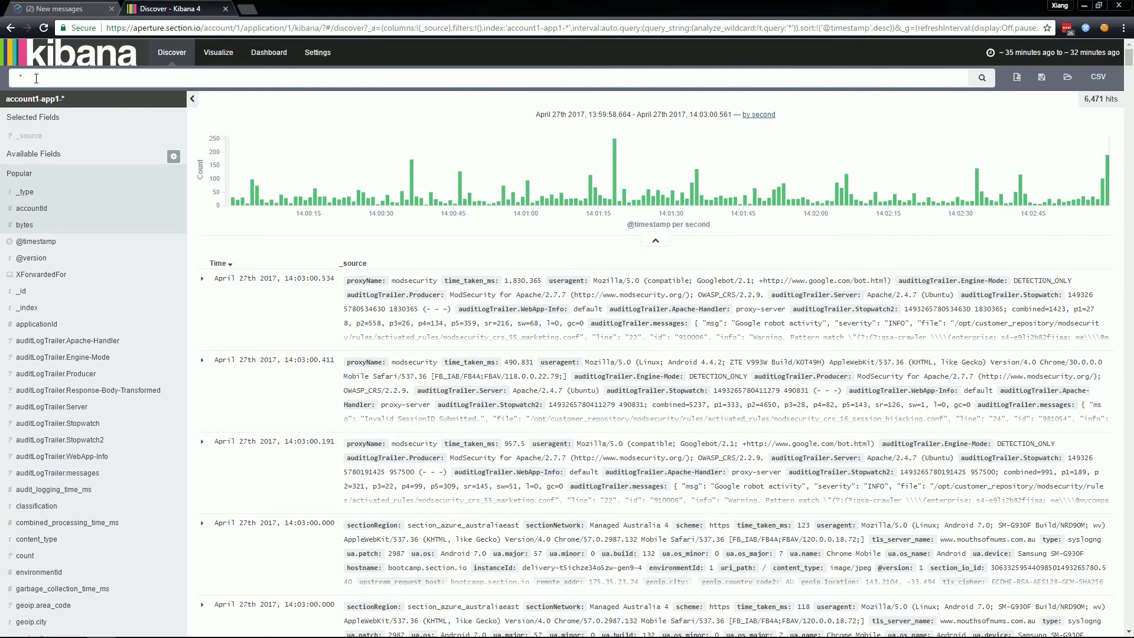
Step: Replace the query with status:301, narrowing the logs to 31 hits
key(BackSpace)
text(status)
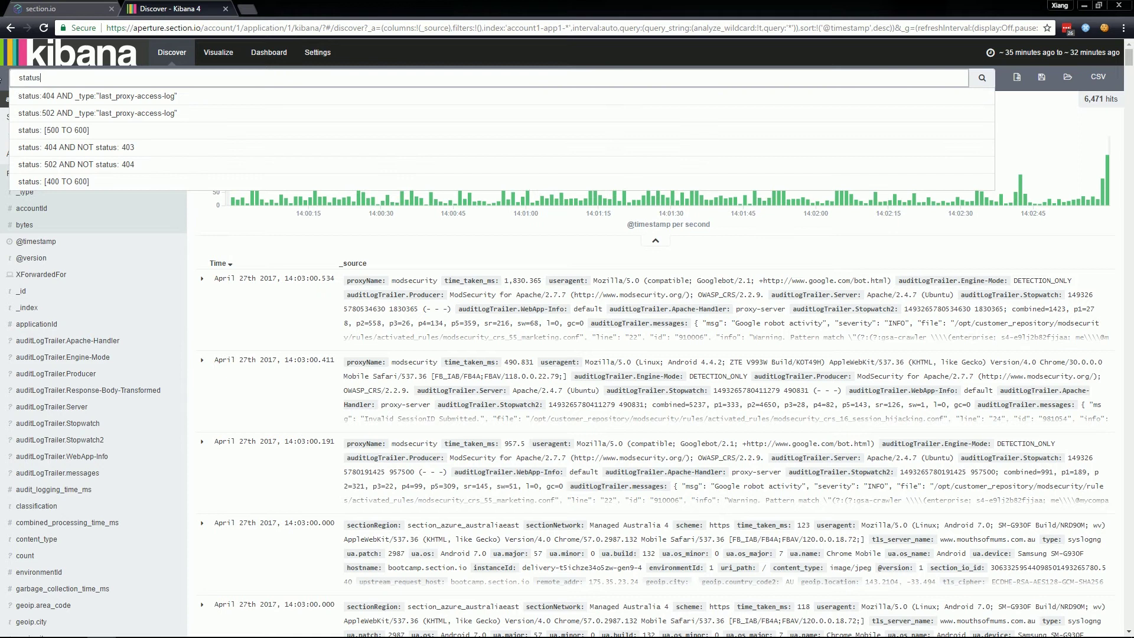
text(:301)
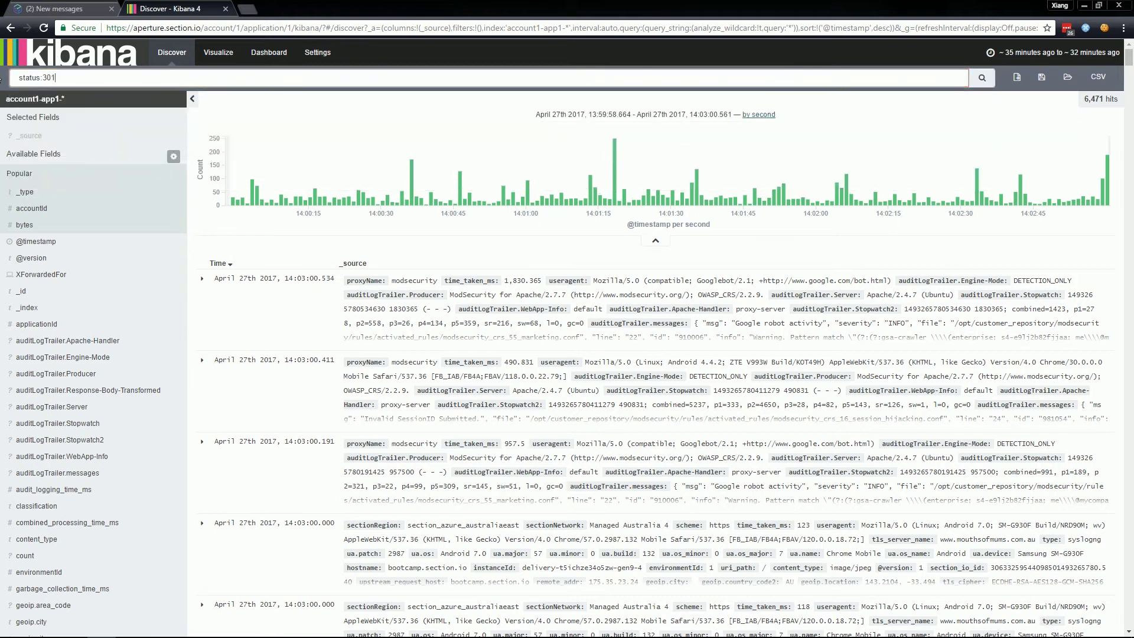
key(Return)
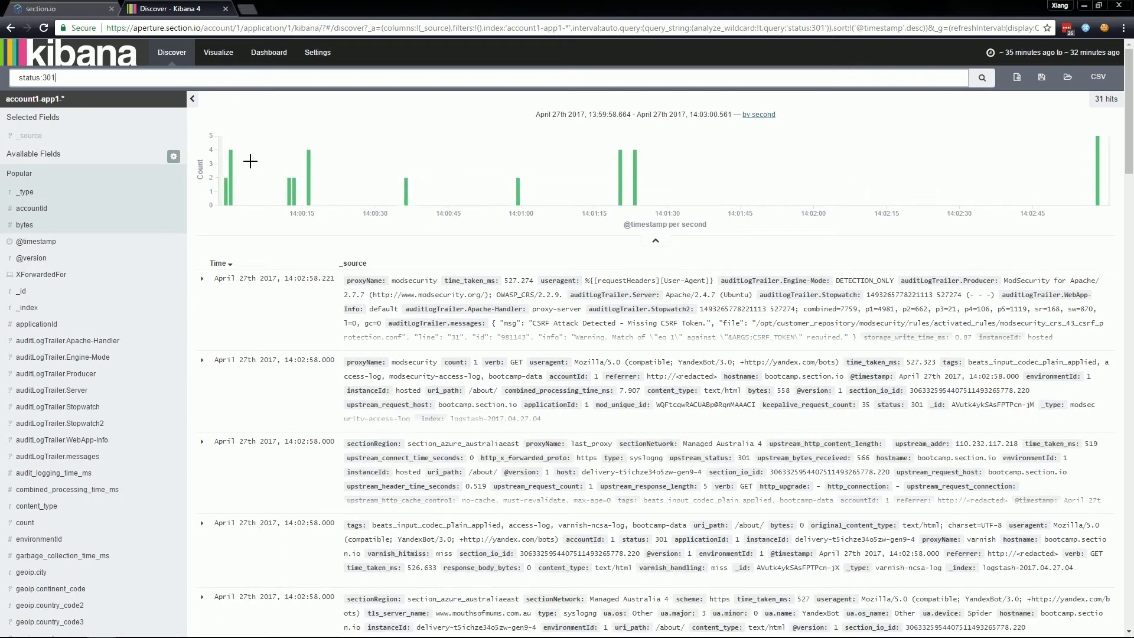
key(Down)
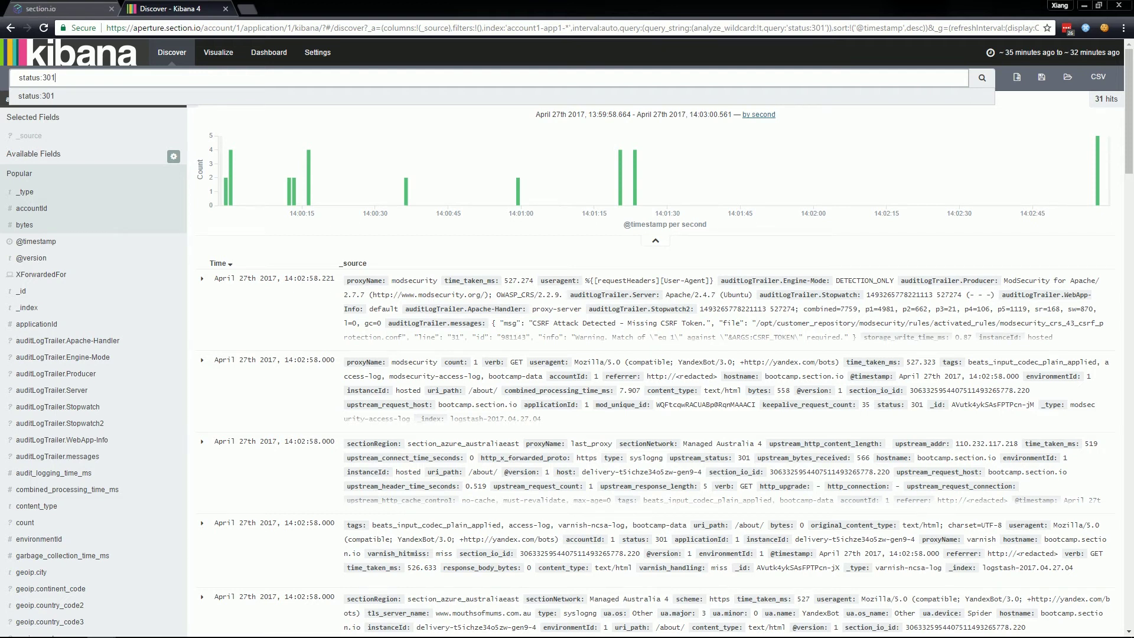
Step: Extend the query with AND _type:"last_proxy-access-log" for 7 hits and check the _type breakdown
text(A)
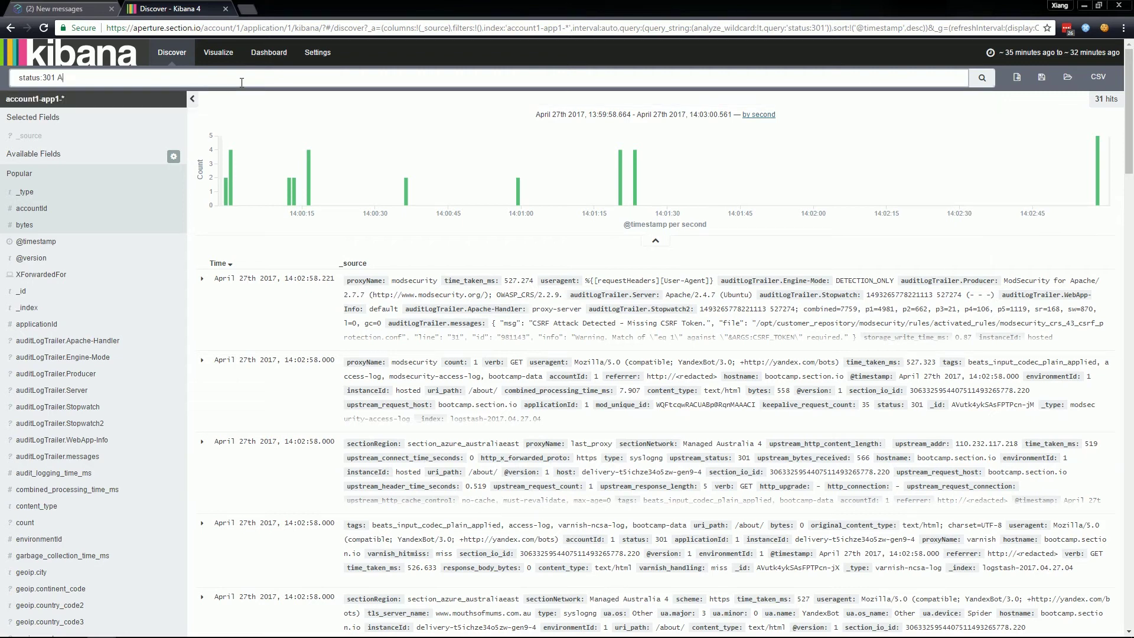
text(ND )
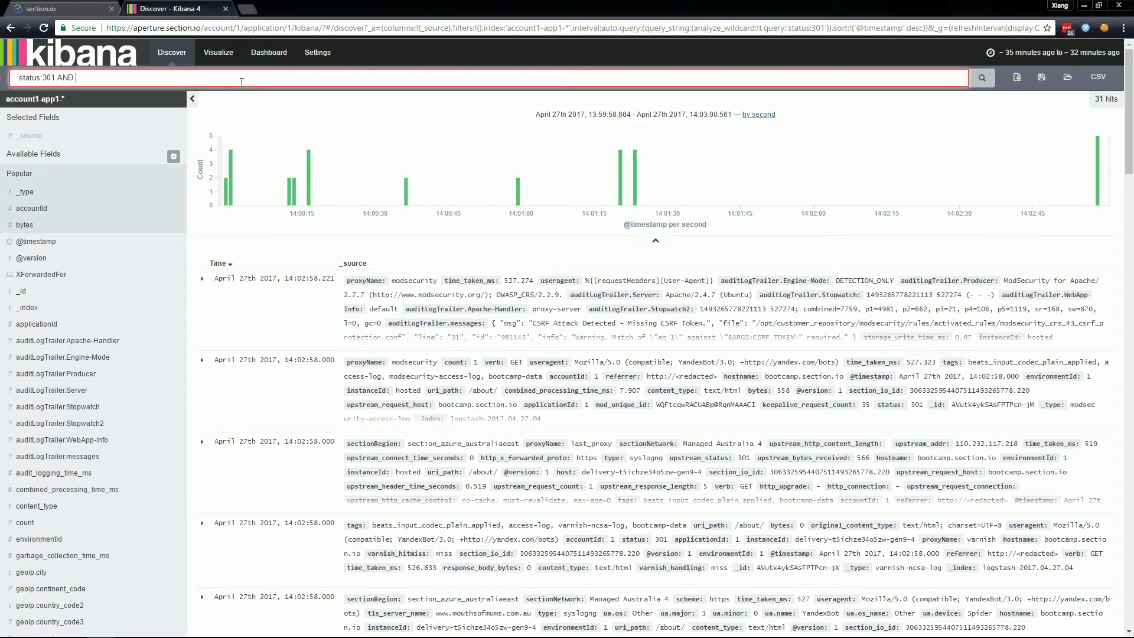
text(_type:"last_proxy-access-log")
key(Return)
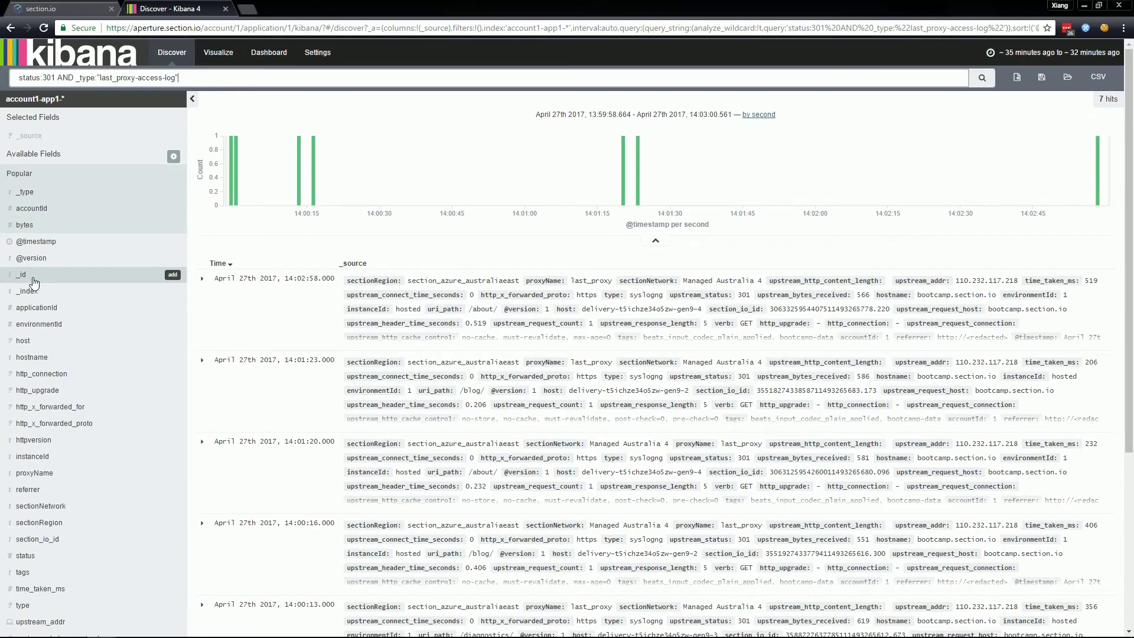
click(27, 192)
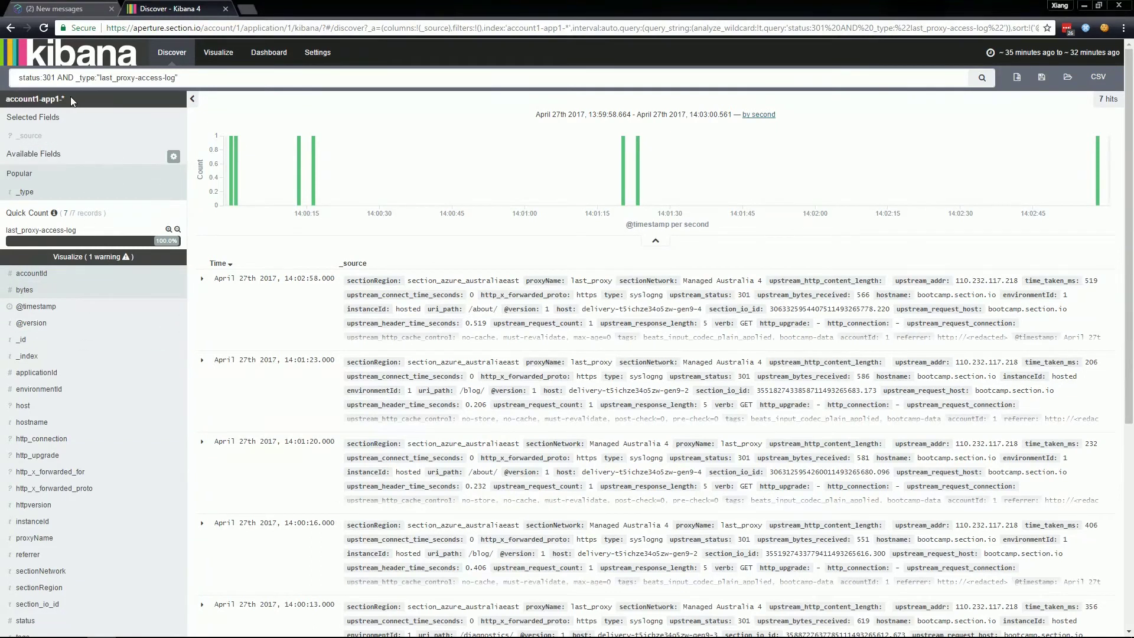
drag(42, 79, 178, 79)
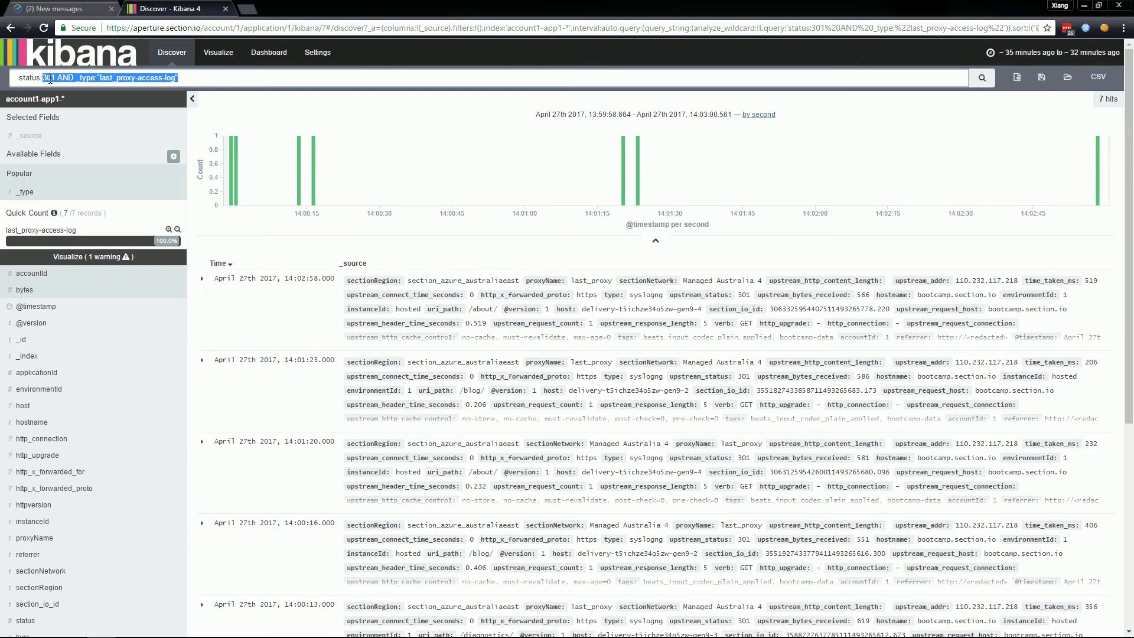
Step: Run the range search status:[300 TO 599], returning 7,658 hits over the last 15 minutes
text([)
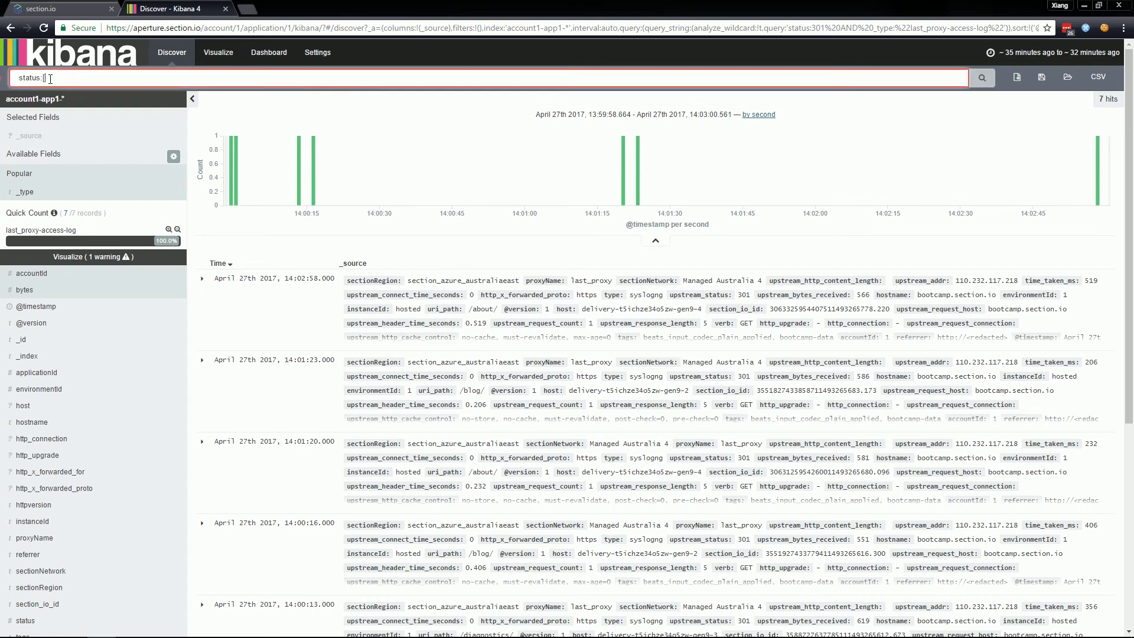
text(300 TO)
text(599])
key(Return)
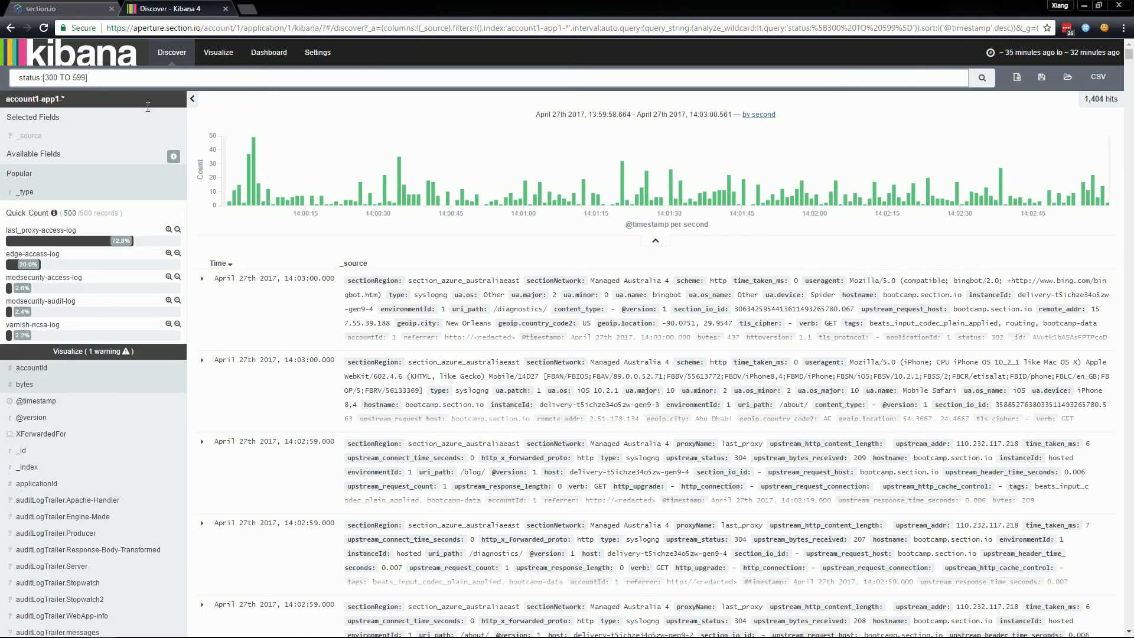
click(88, 77)
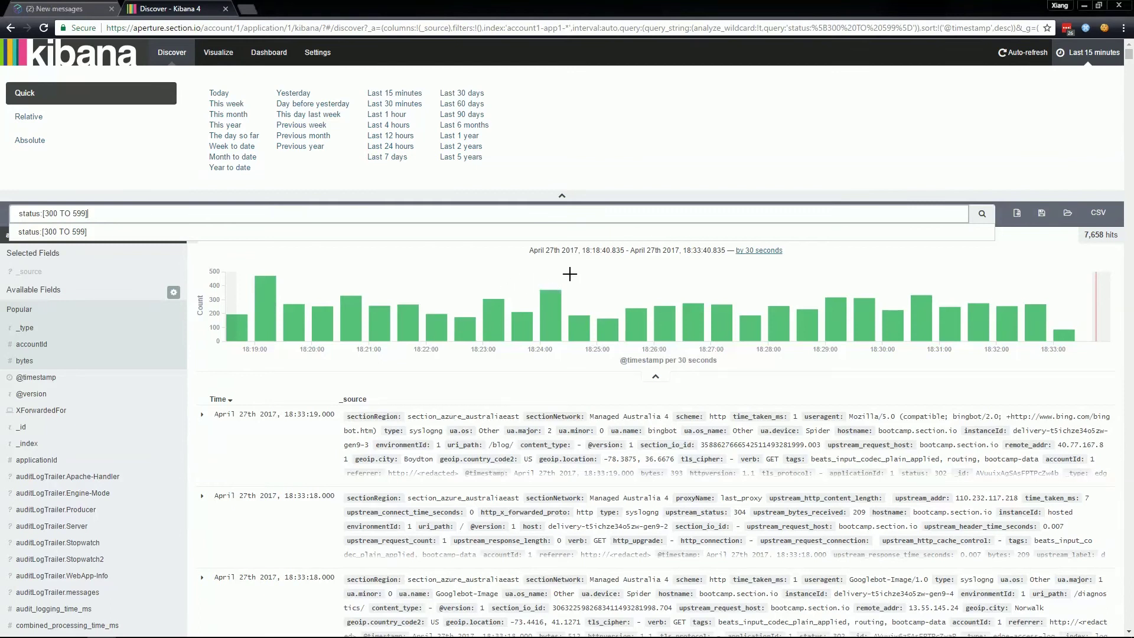
Step: Show the _type field's log-type percentages and widen the time range to the last 7 days
mouse_move(625, 326)
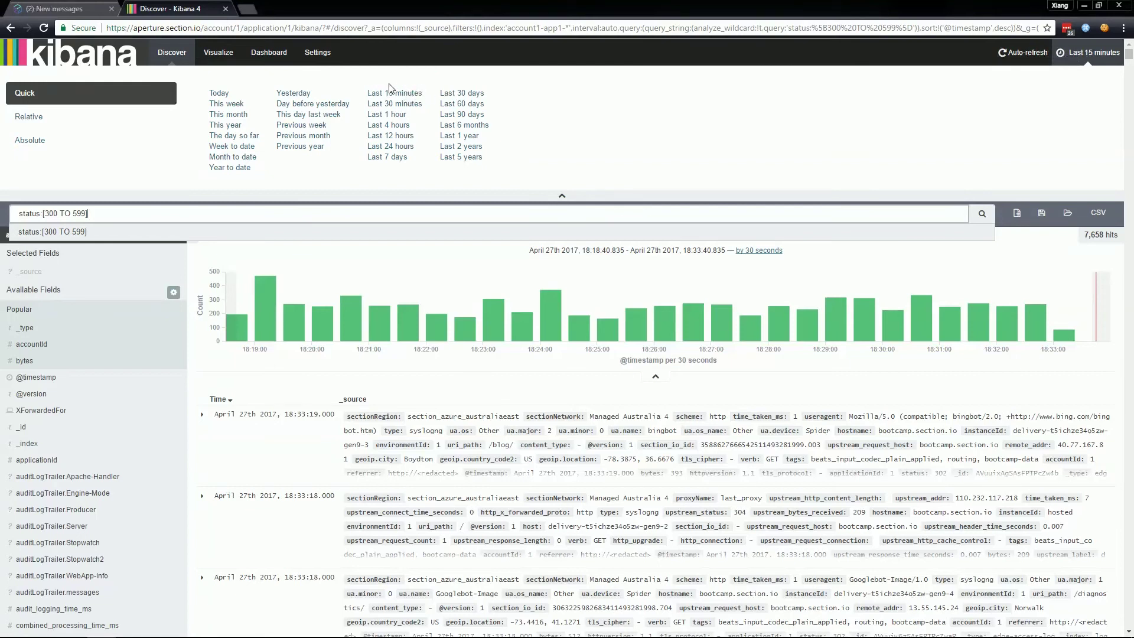
click(62, 324)
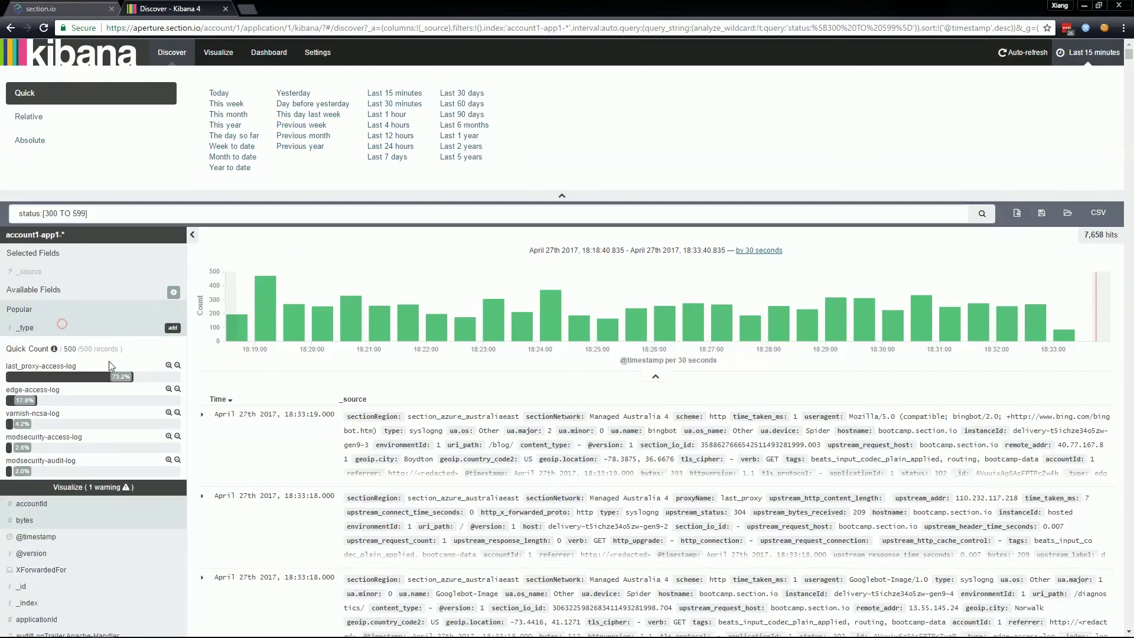
click(384, 158)
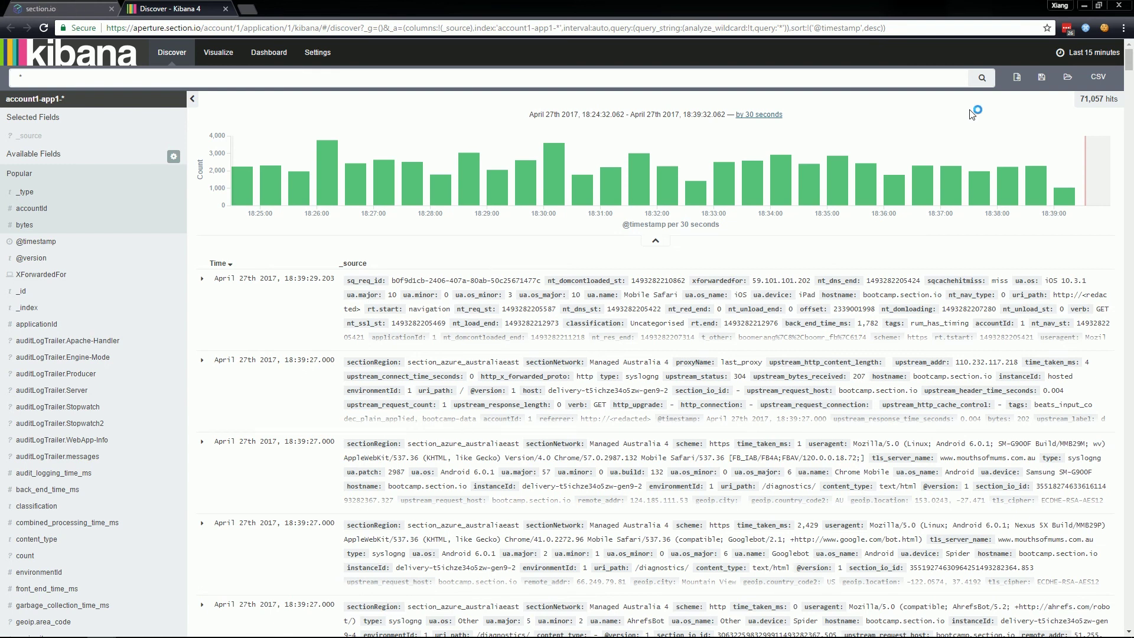
Step: Open the CSV Exporter bar to export the query results to clipboard or Google Drive
click(1094, 78)
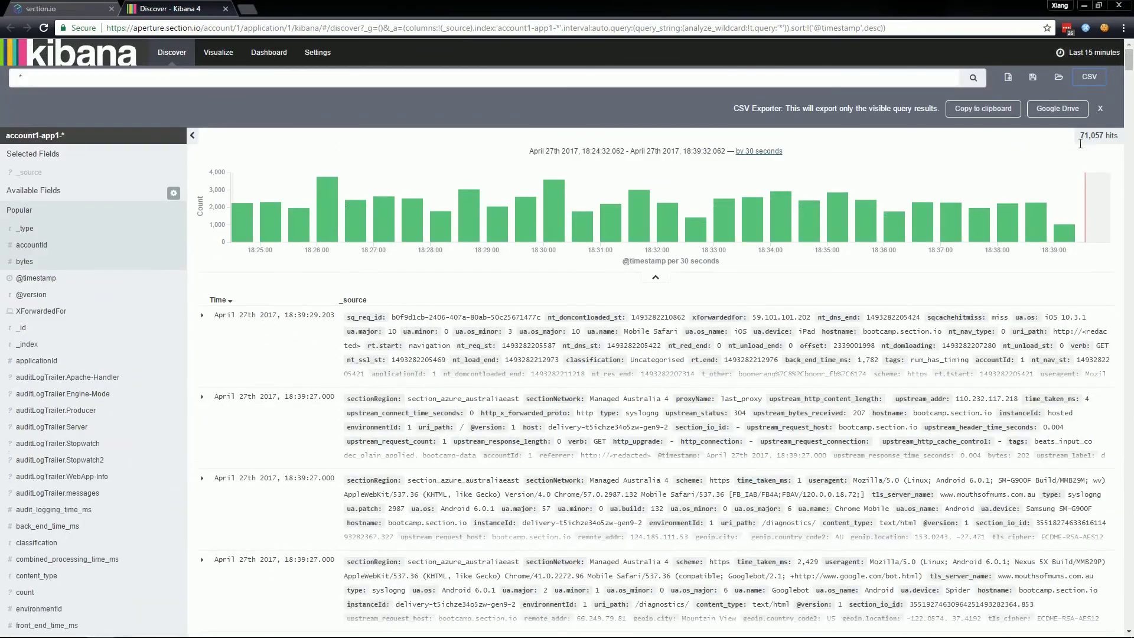
mouse_move(982, 220)
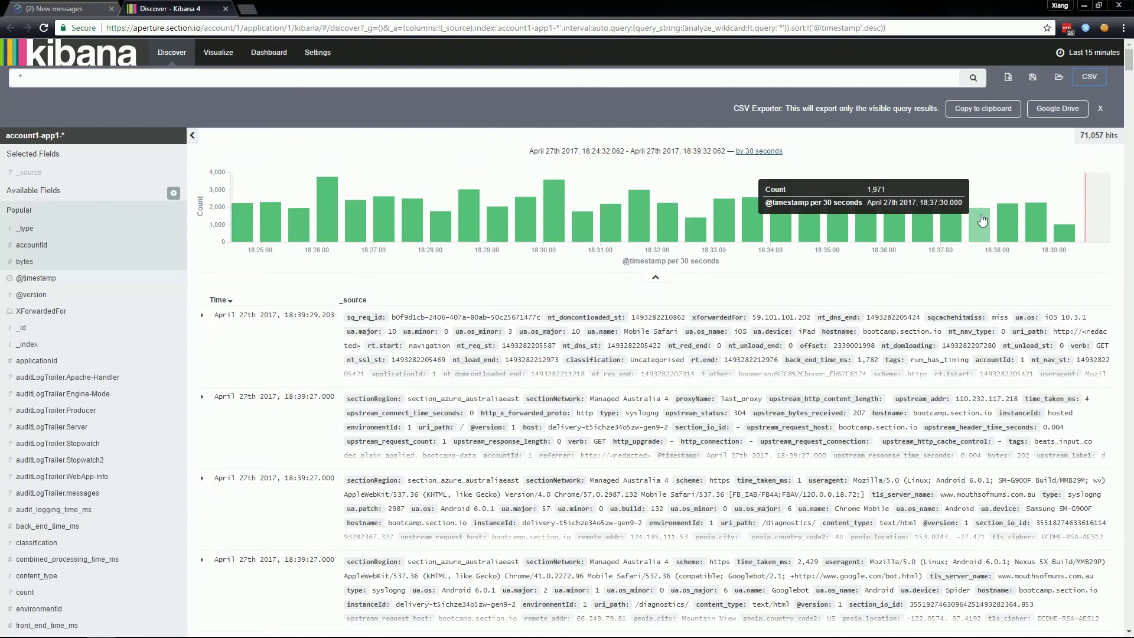